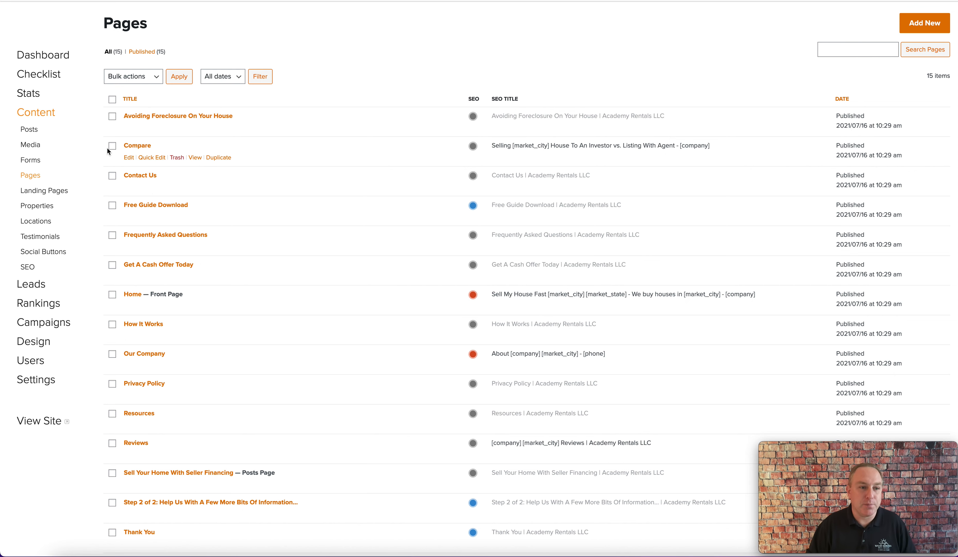
Step: Open the Home page from the pages list for editing
scroll(99, 123, down, 1)
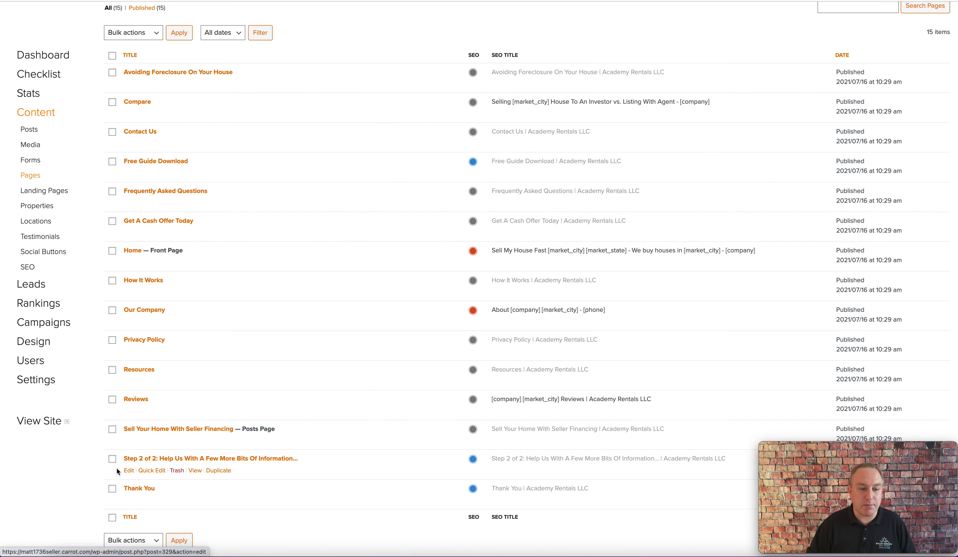
scroll(178, 471, up, 1)
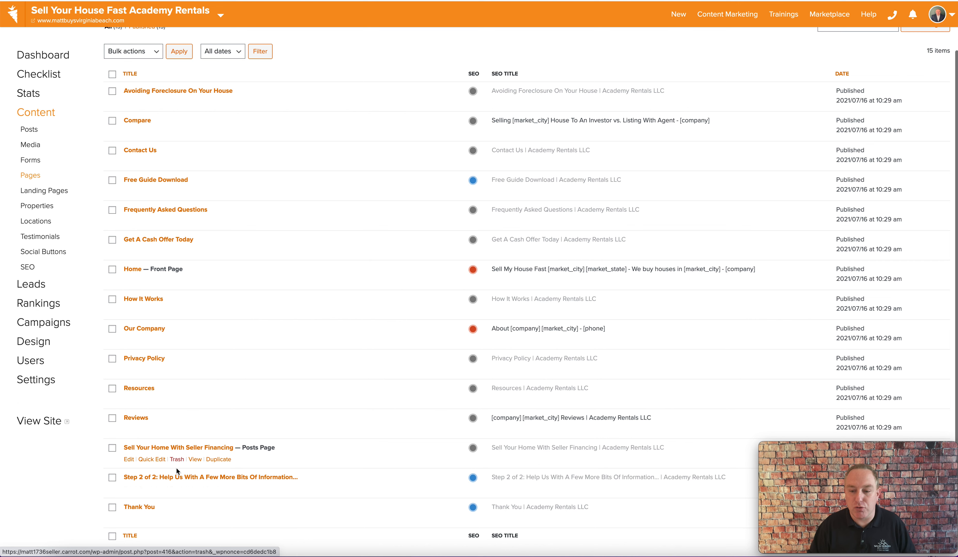
scroll(179, 471, down, 2)
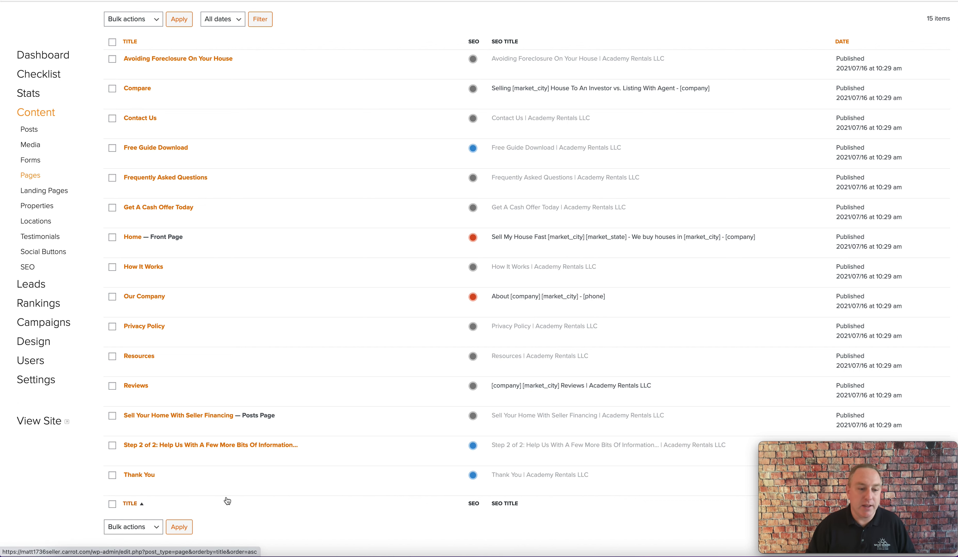
scroll(227, 500, up, 1)
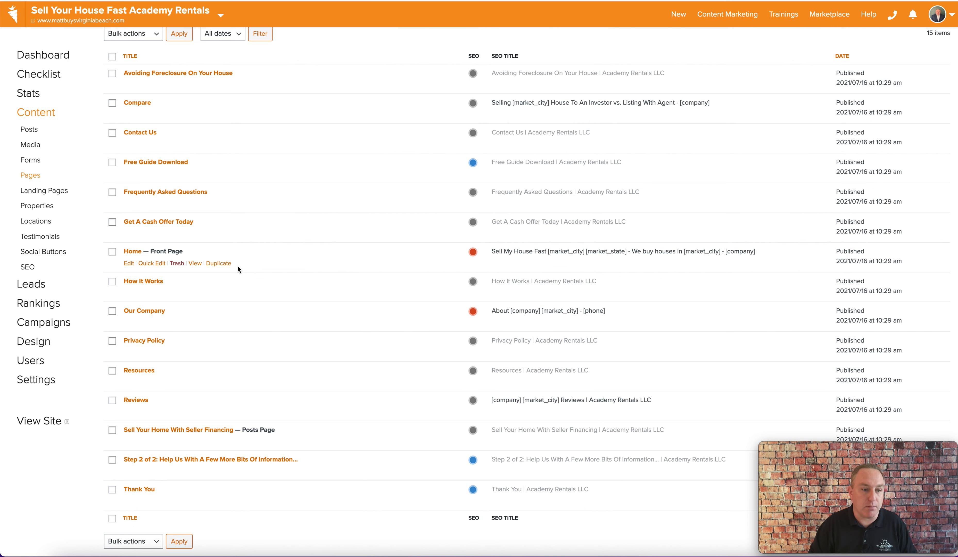
scroll(238, 266, up, 1)
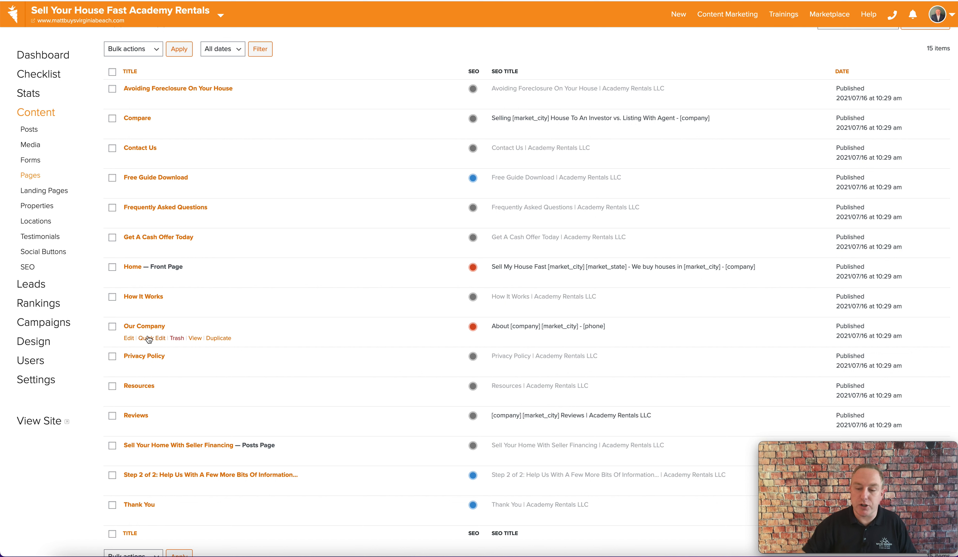
scroll(149, 339, down, 1)
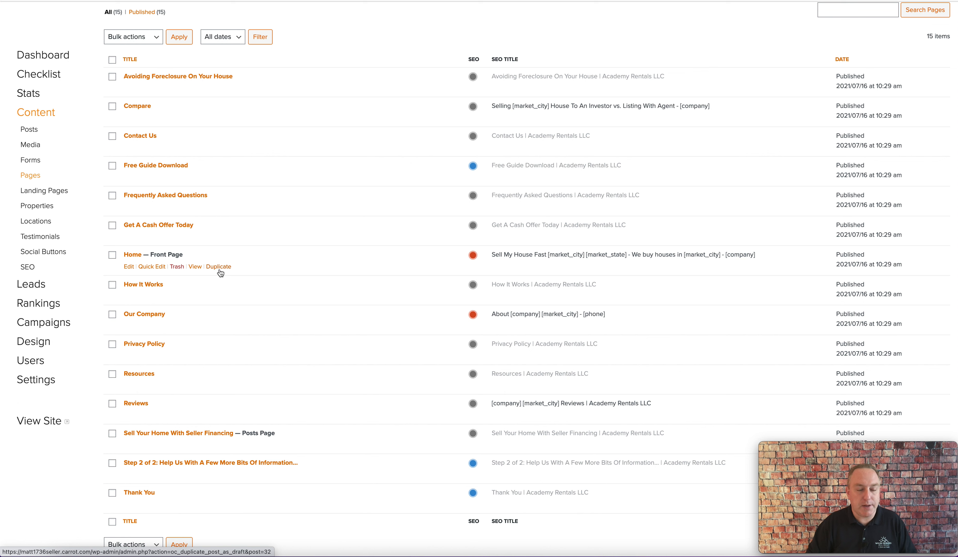
click(130, 269)
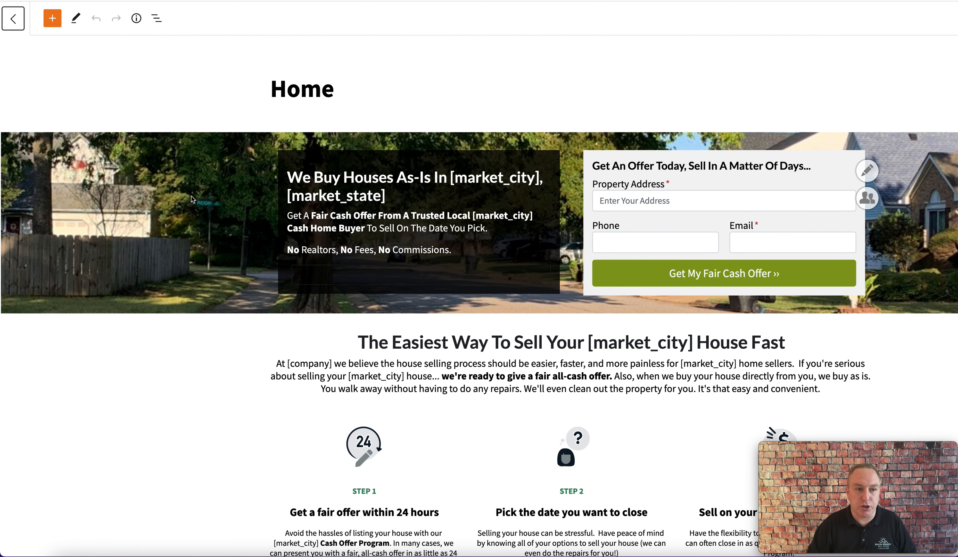
Step: Select the hero section block and open the block settings sidebar
scroll(178, 202, down, 2)
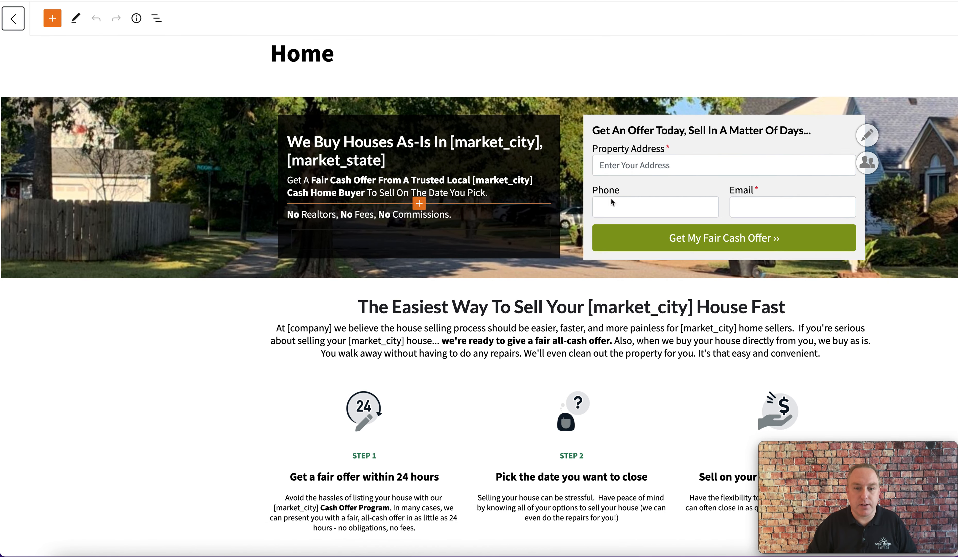
scroll(483, 288, down, 3)
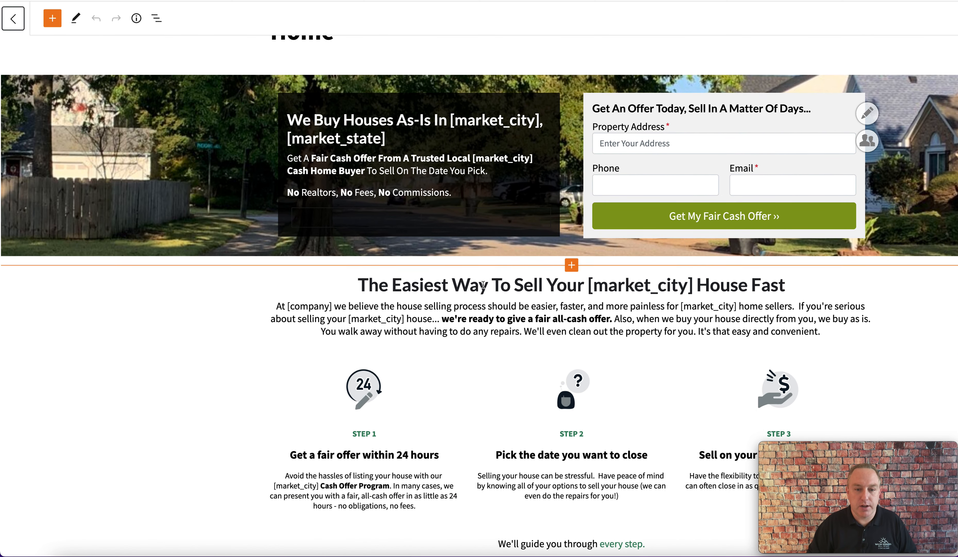
scroll(259, 325, up, 3)
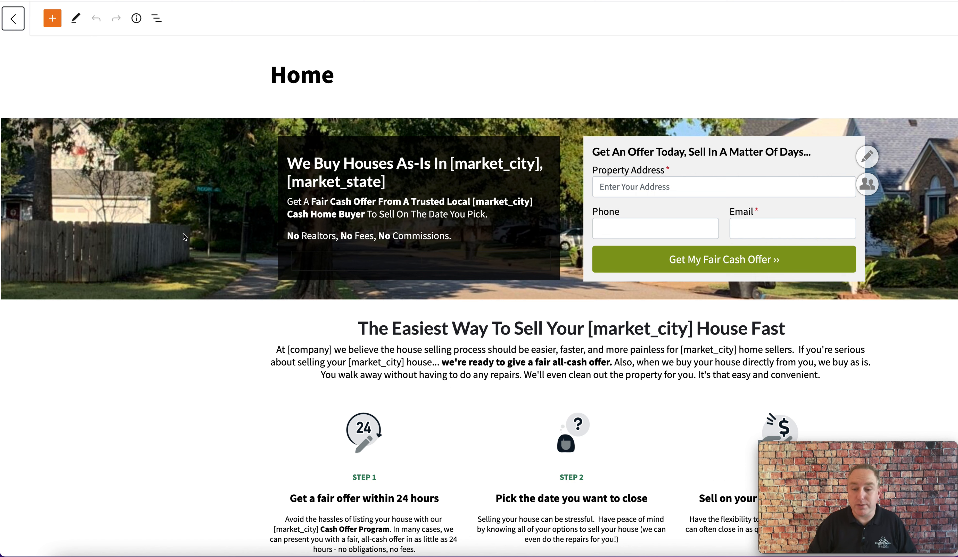
scroll(172, 235, down, 3)
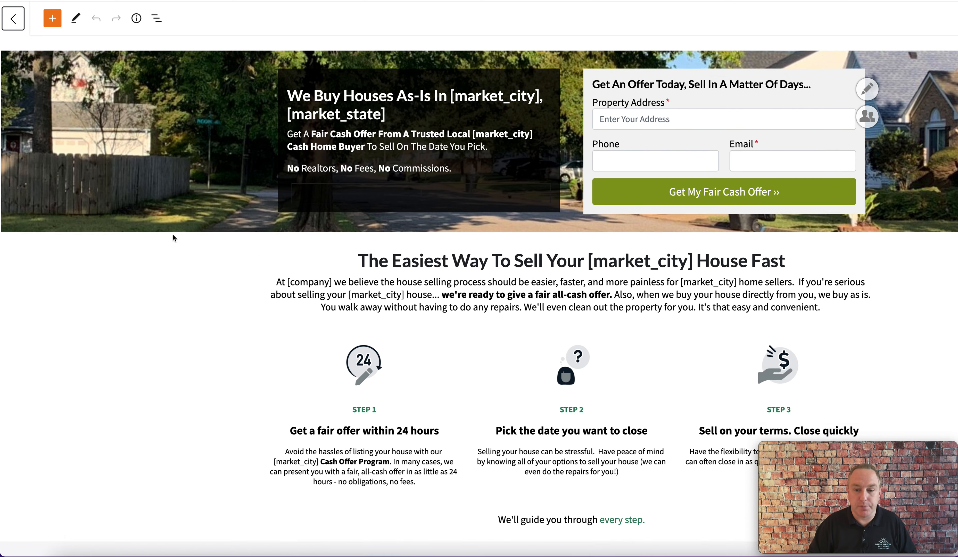
scroll(173, 235, up, 4)
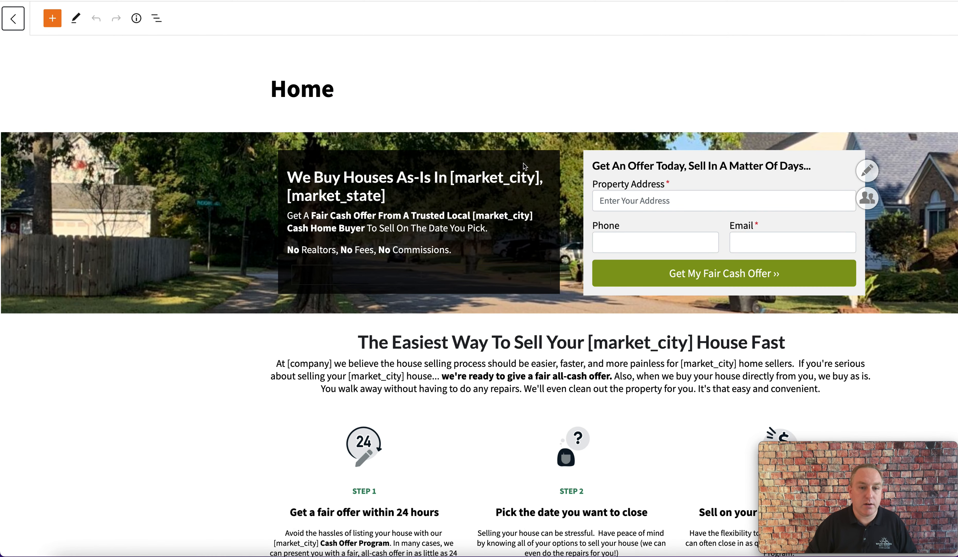
click(916, 189)
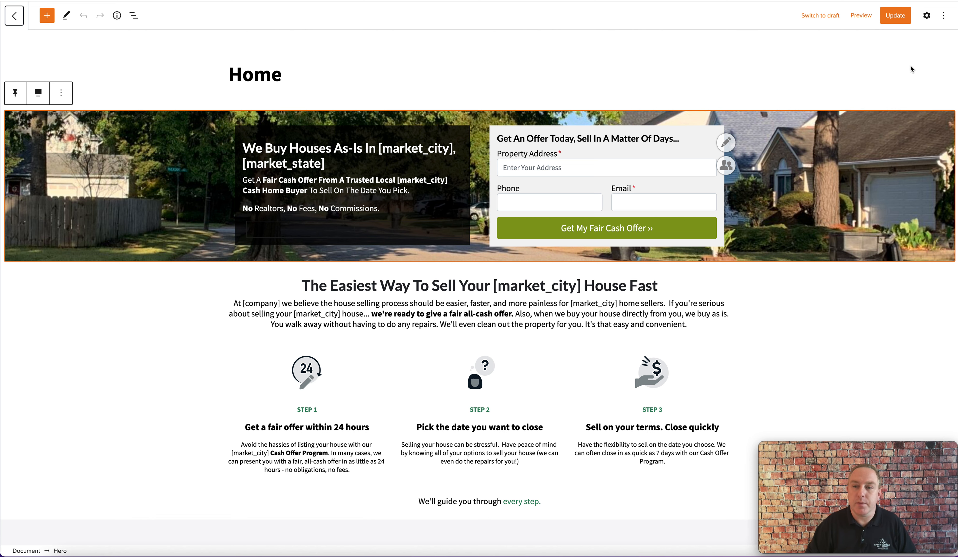
click(927, 16)
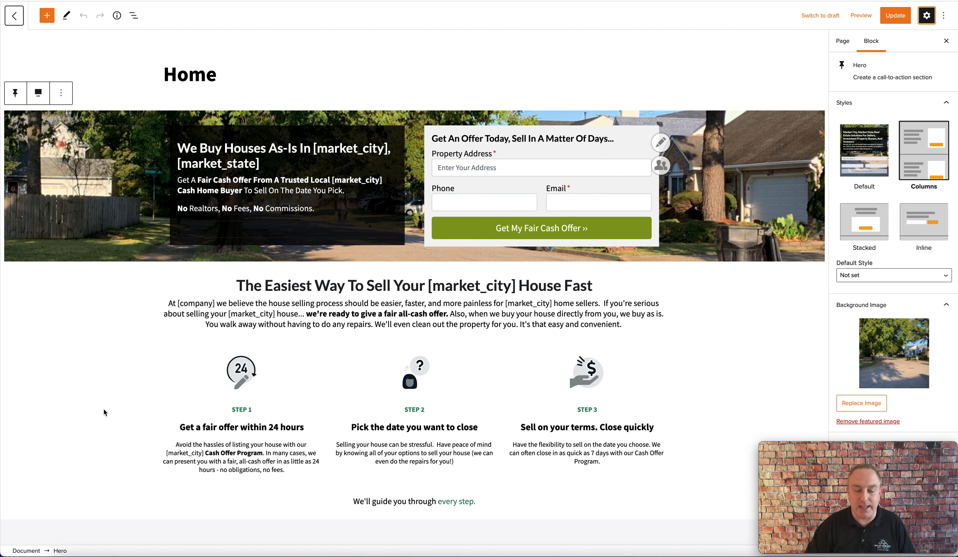
Step: Open the hero background's Replace Image library, examine the selected image's details, and close it without changes
click(92, 210)
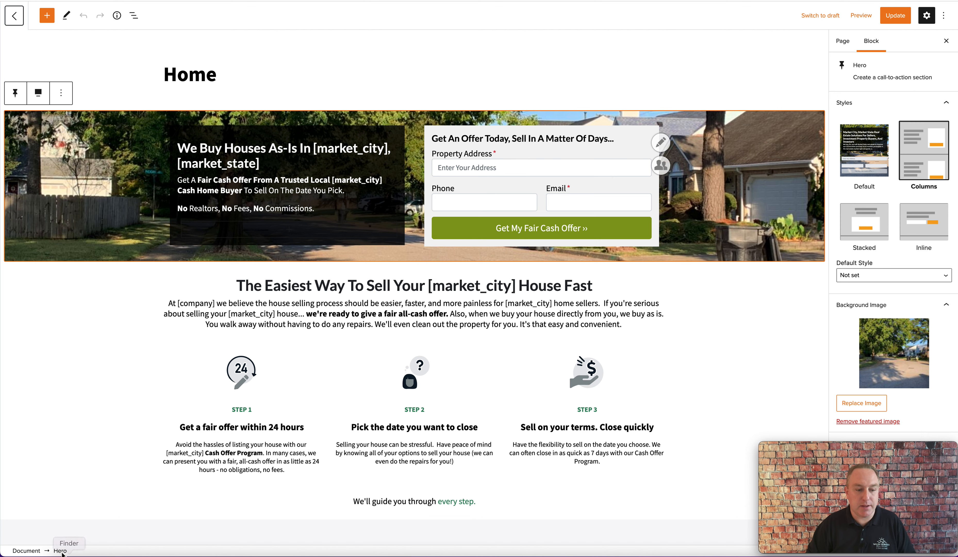
scroll(129, 478, down, 5)
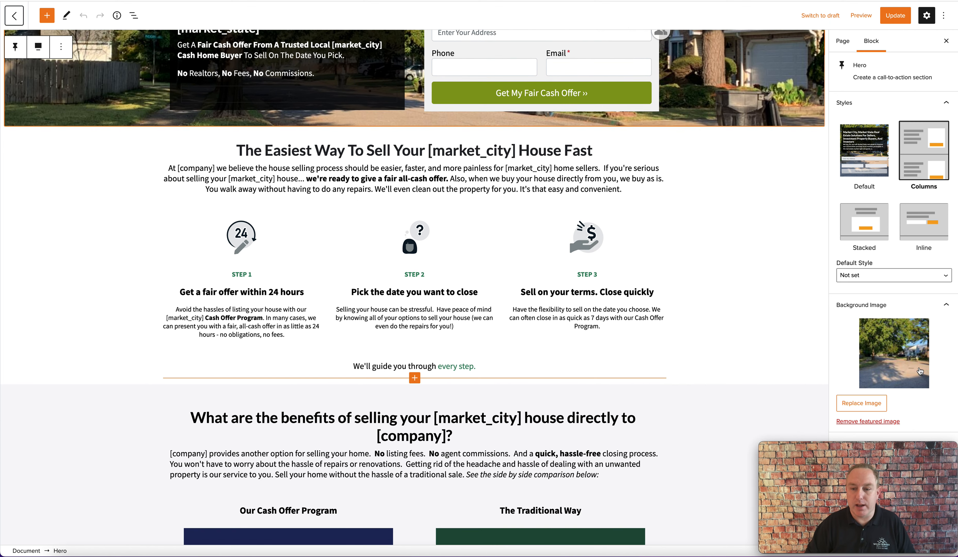
scroll(920, 370, down, 1)
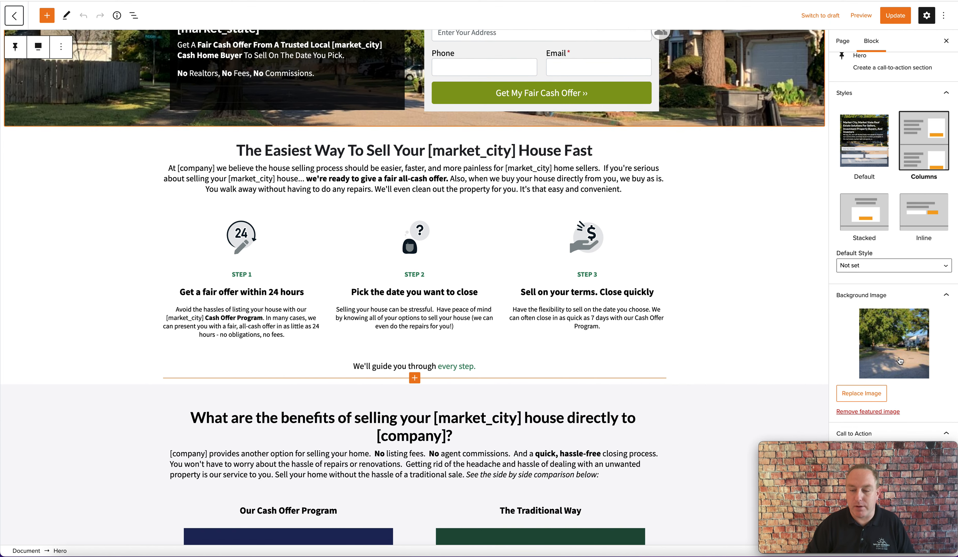
click(861, 397)
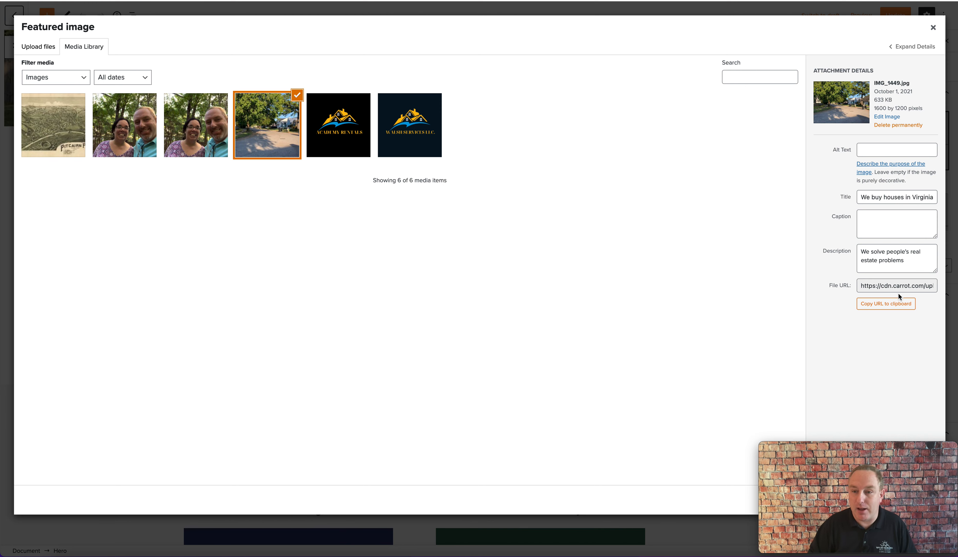
click(869, 150)
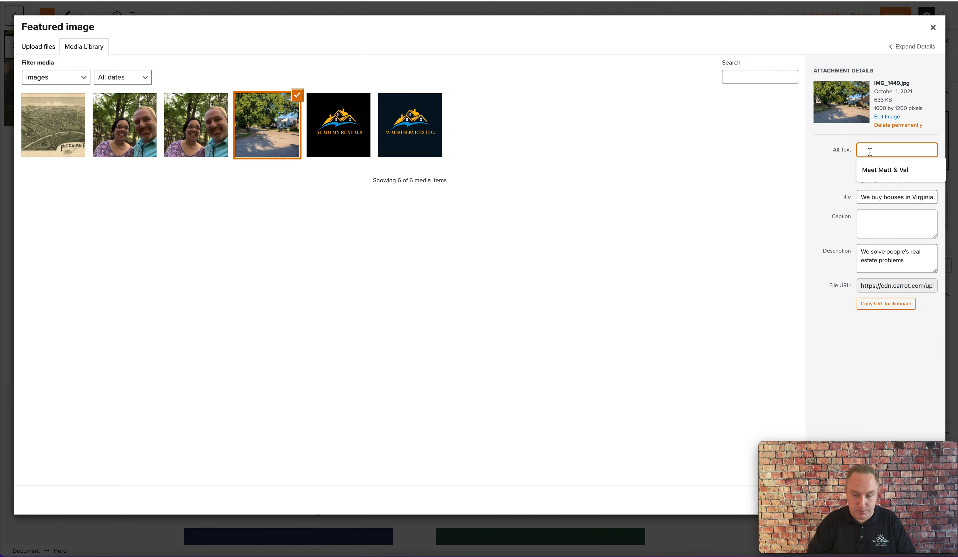
click(755, 183)
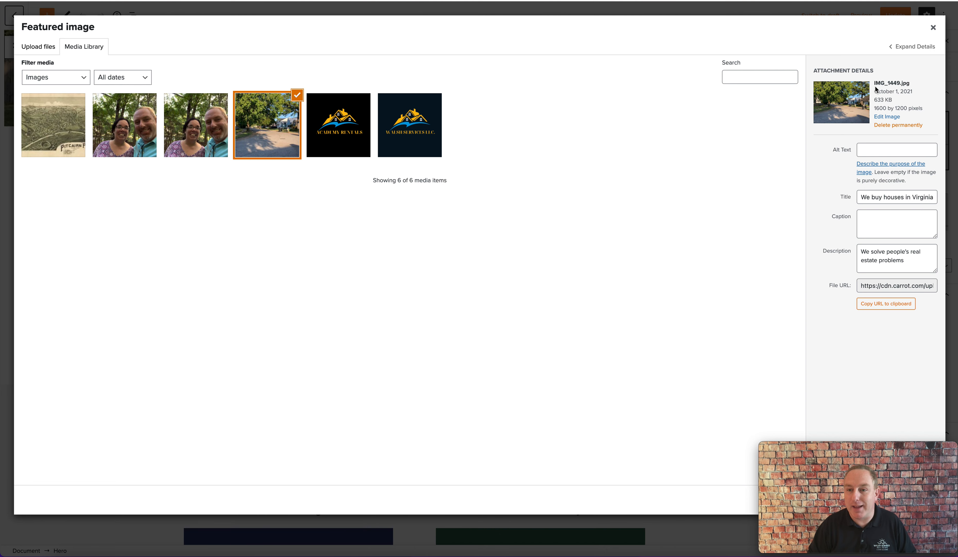
drag(874, 83, 911, 84)
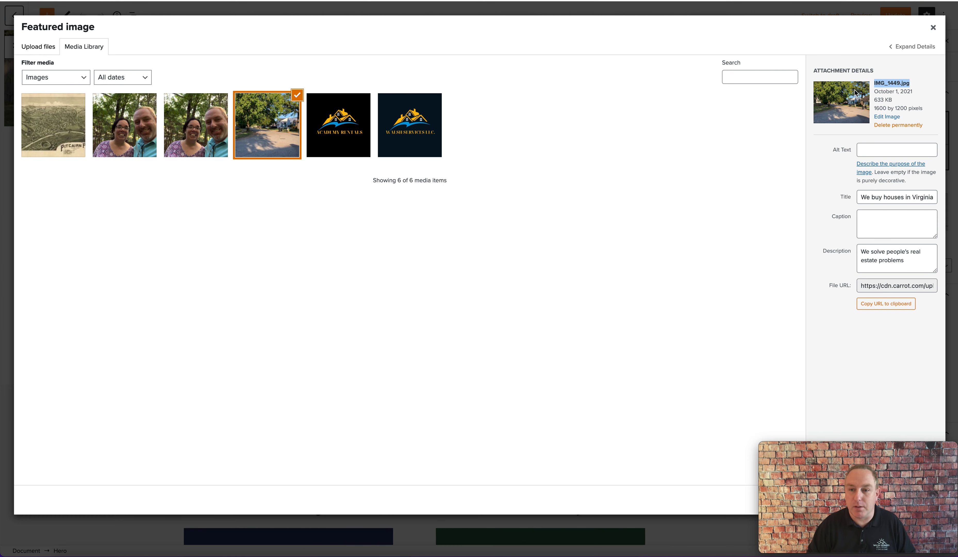
click(933, 27)
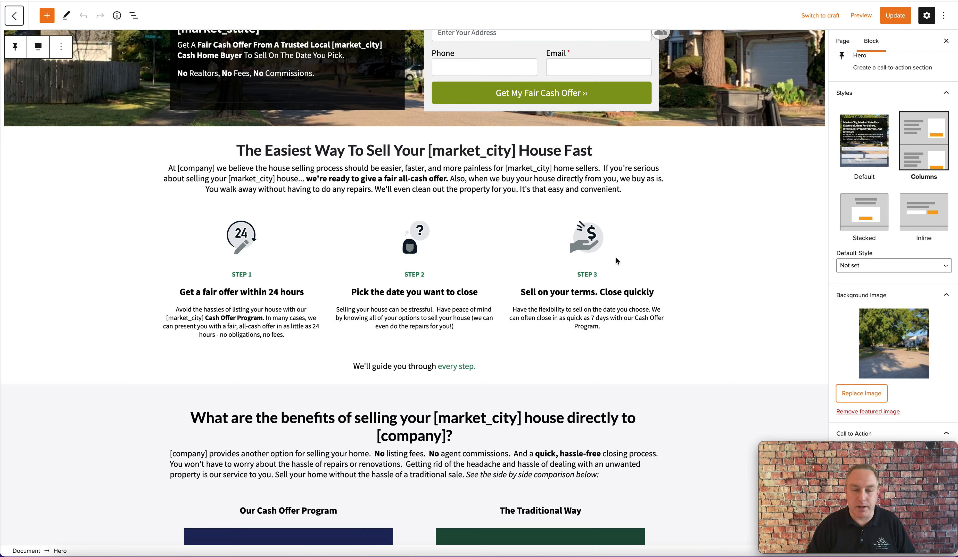
Step: Preview the Home page
scroll(617, 261, up, 4)
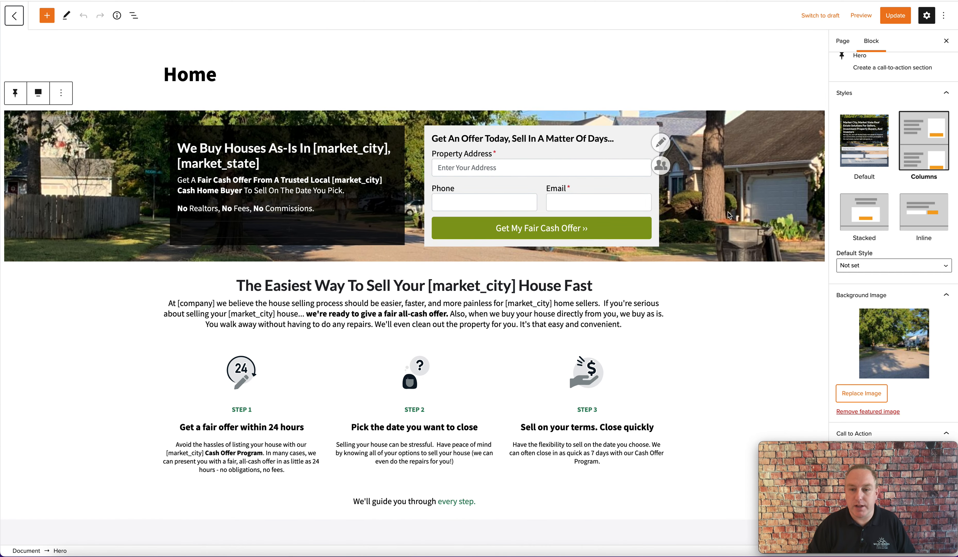
scroll(728, 215, down, 2)
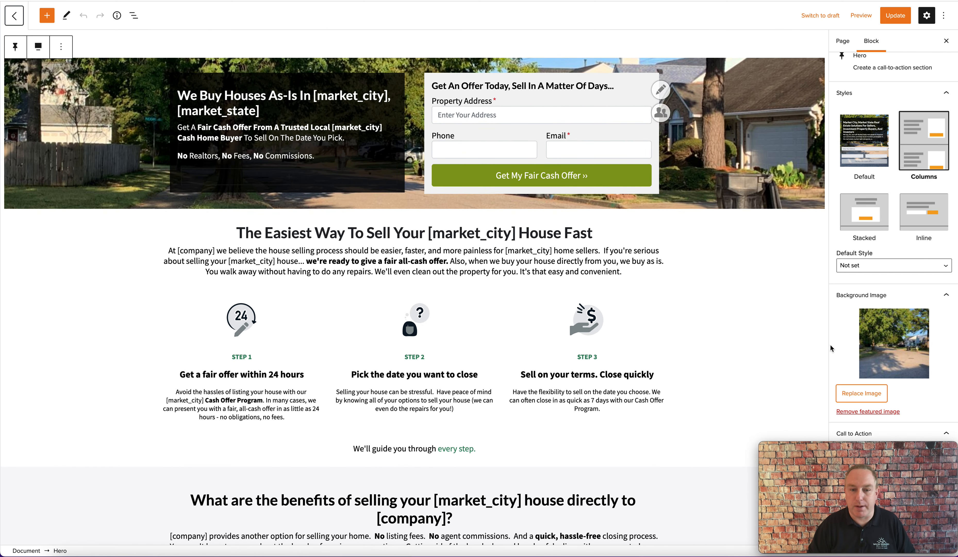
scroll(687, 313, down, 1)
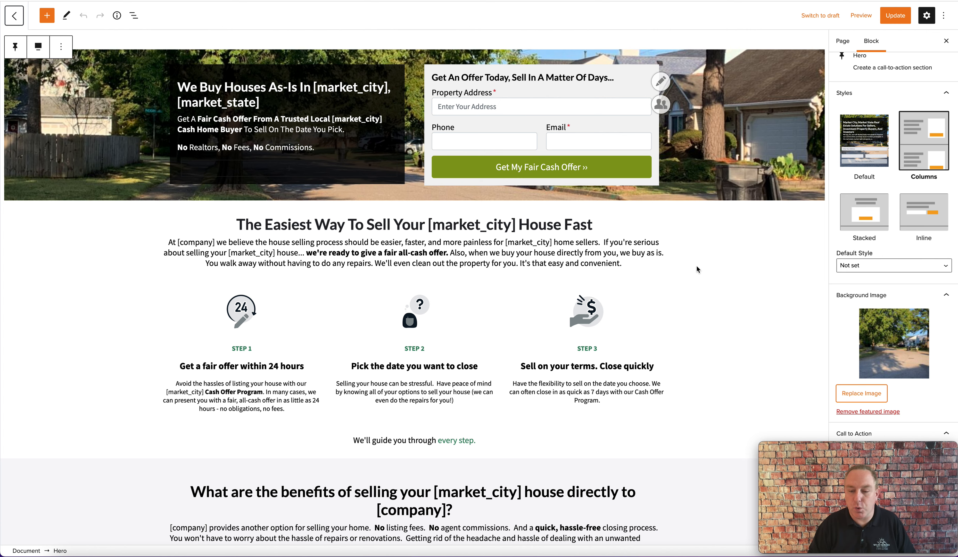
scroll(697, 266, down, 6)
scroll(698, 267, up, 7)
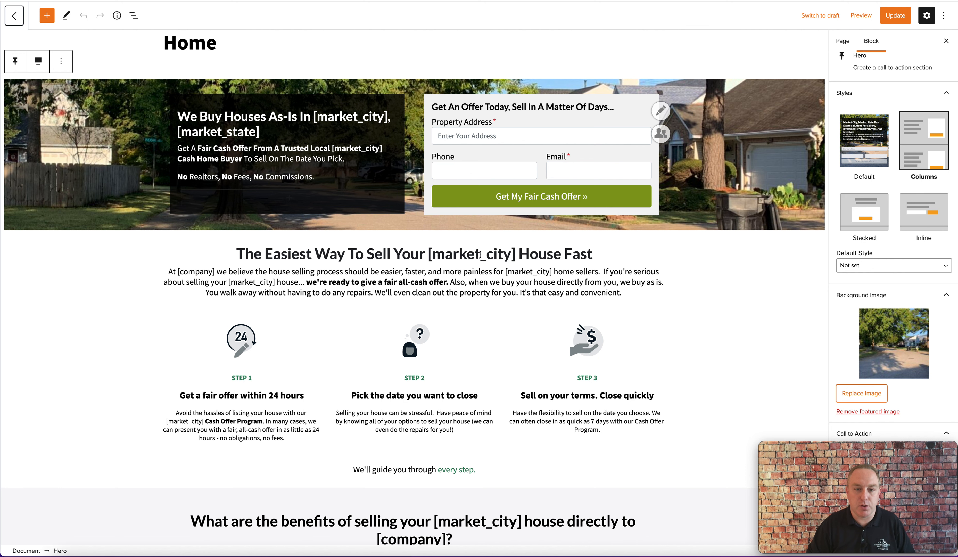
click(864, 21)
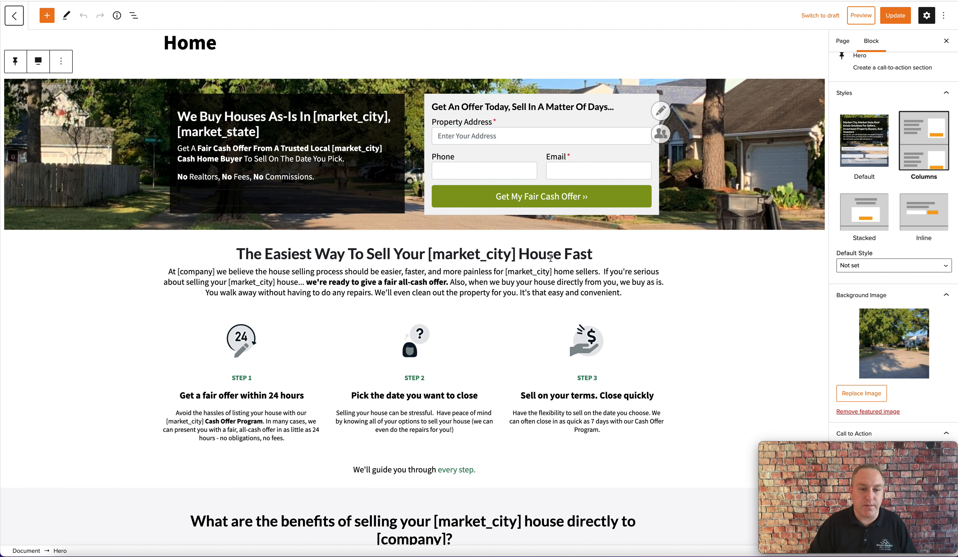
Step: Edit the section heading to read 'The Easiest Way To Sell Your [market_city] House Quickly'
triple_click(310, 254)
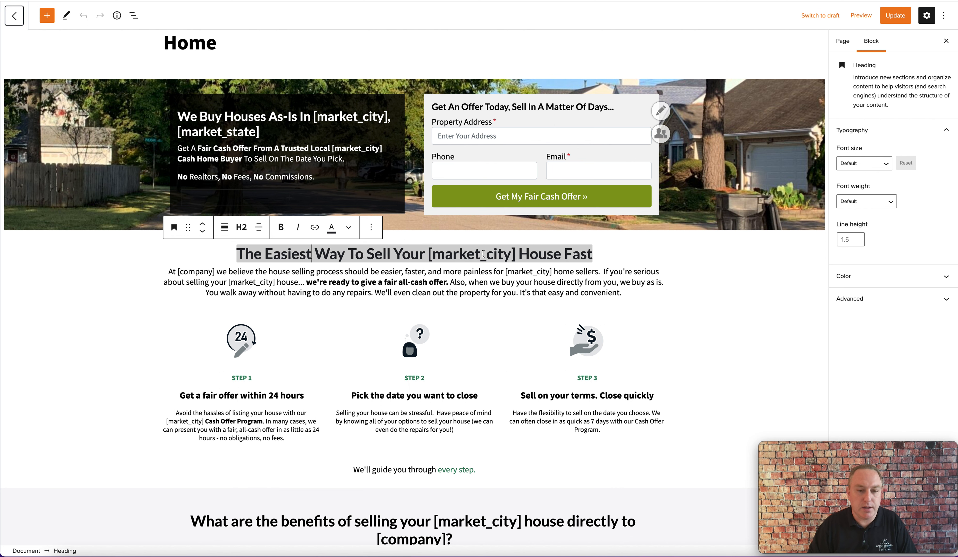
click(593, 254)
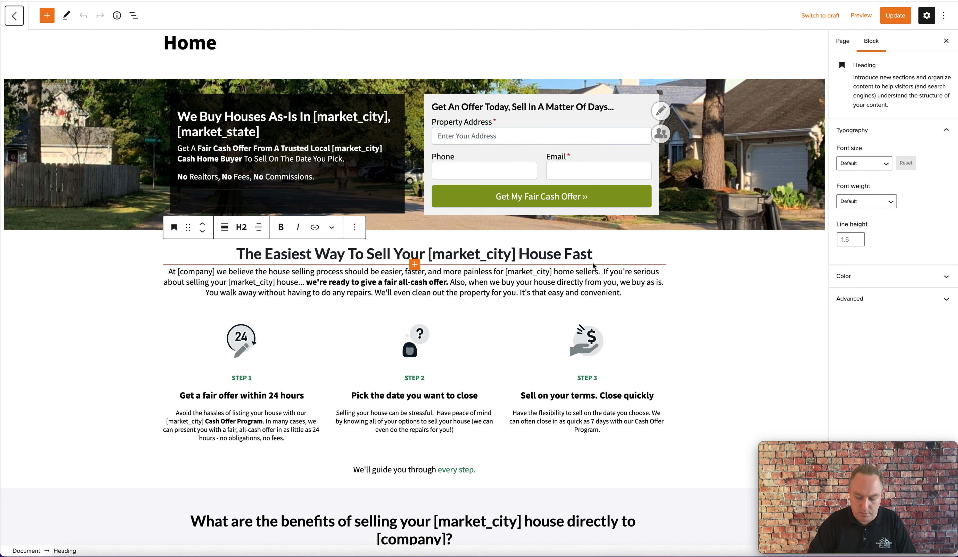
key(BackSpace)
key(BackSpace)
key(BackSpace)
key(BackSpace)
text(Qu)
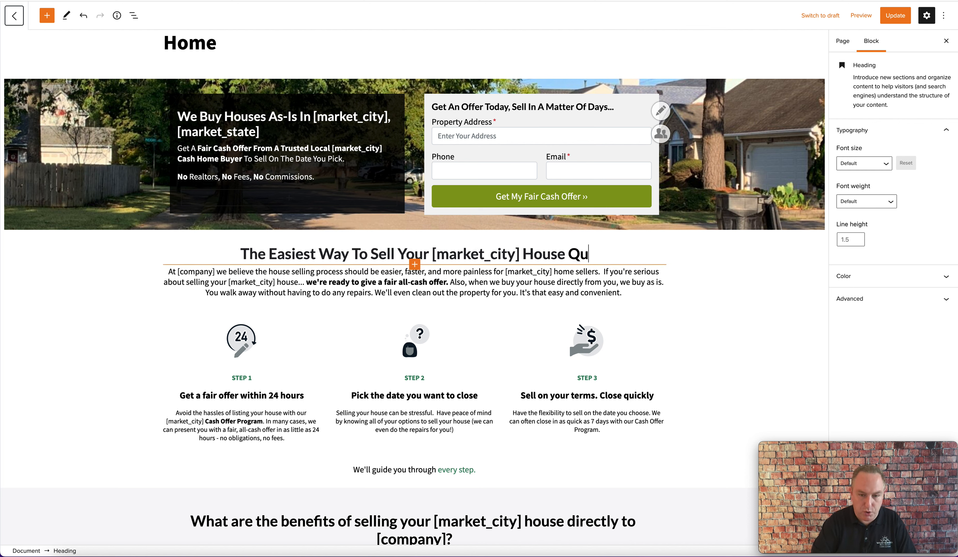
text(ickly)
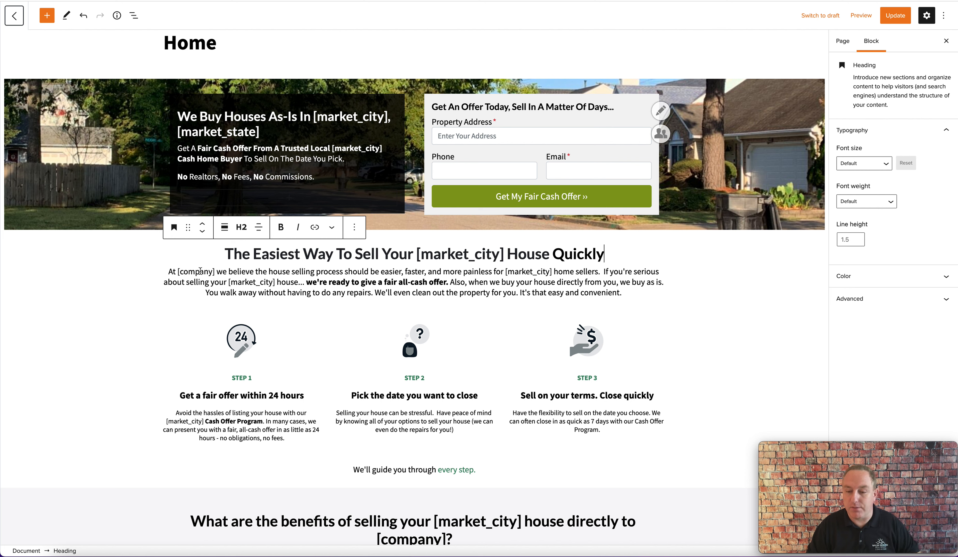
Step: Replace the company placeholder at the start of the intro paragraph with YOUR COMPANY
click(214, 272)
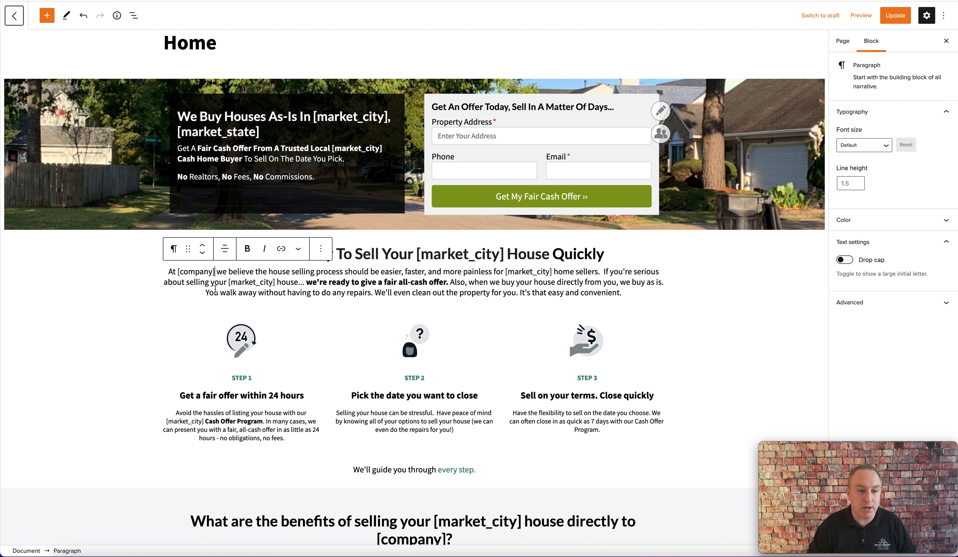
key(BackSpace)
key(BackSpace)
key(BackSpace)
key(BackSpace)
key(BackSpace)
key(BackSpace)
key(BackSpace)
key(BackSpace)
key(BackSpace)
key(BackSpace)
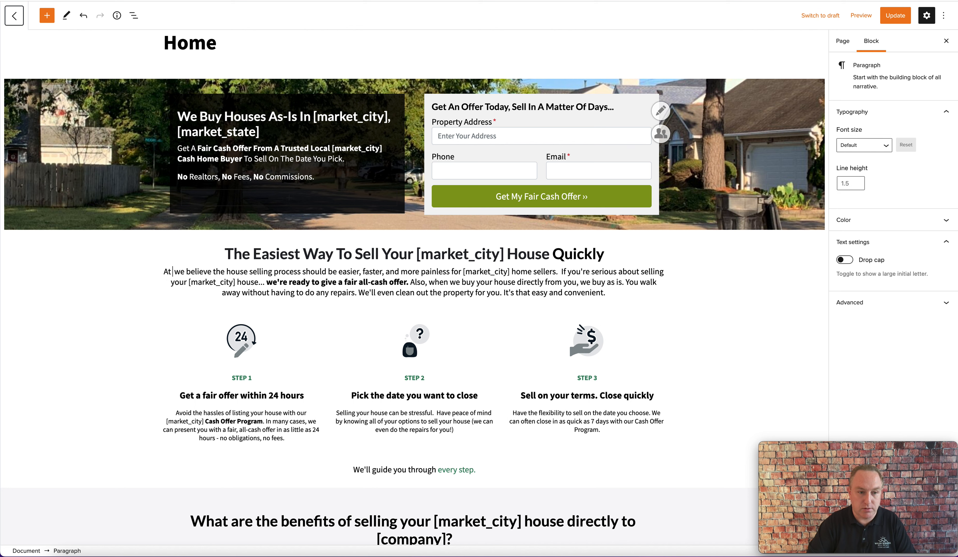
text(YOUR COMPANY)
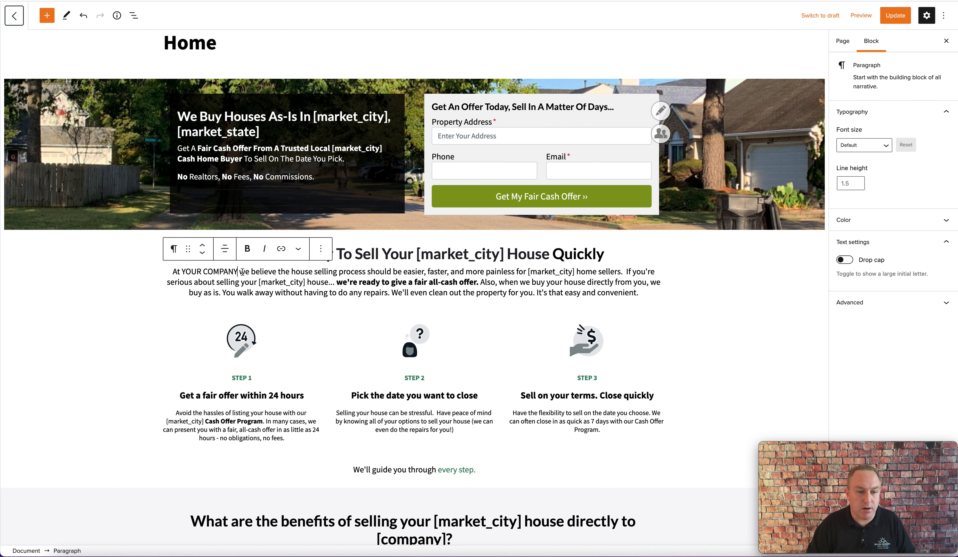
click(278, 271)
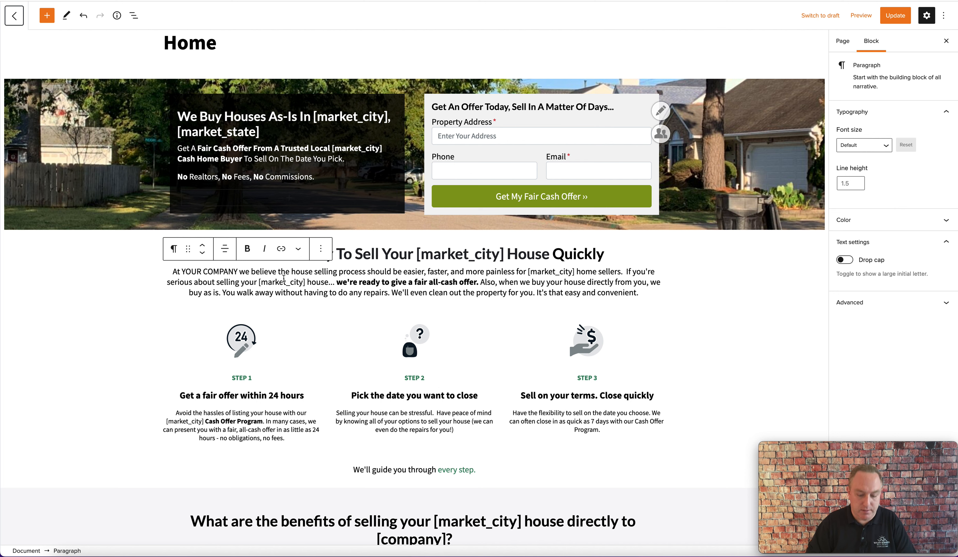
Step: Rewrite the intro paragraph to say 'we believe that selling your home should be easy and fast', deleting the old process-and-sellers phrase
text(that selling yo)
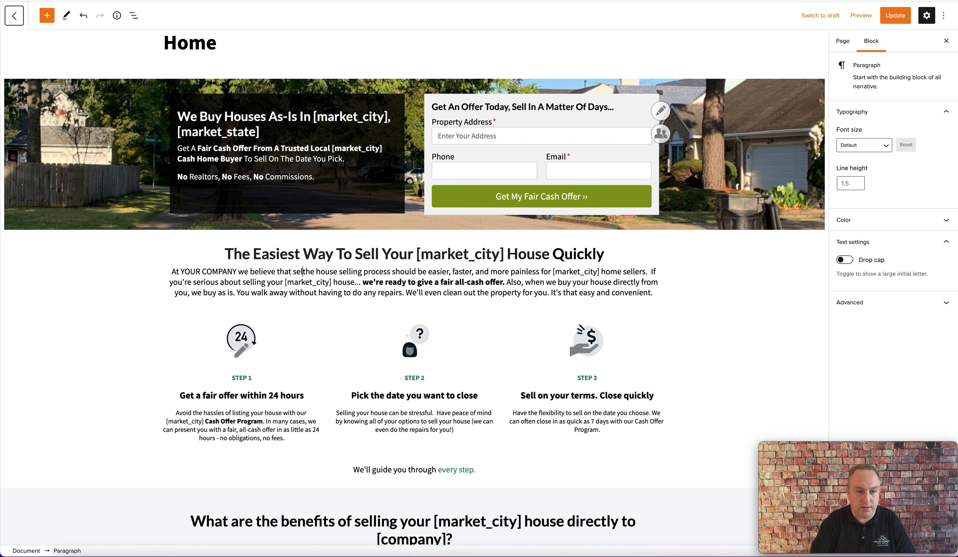
text(ur home should b)
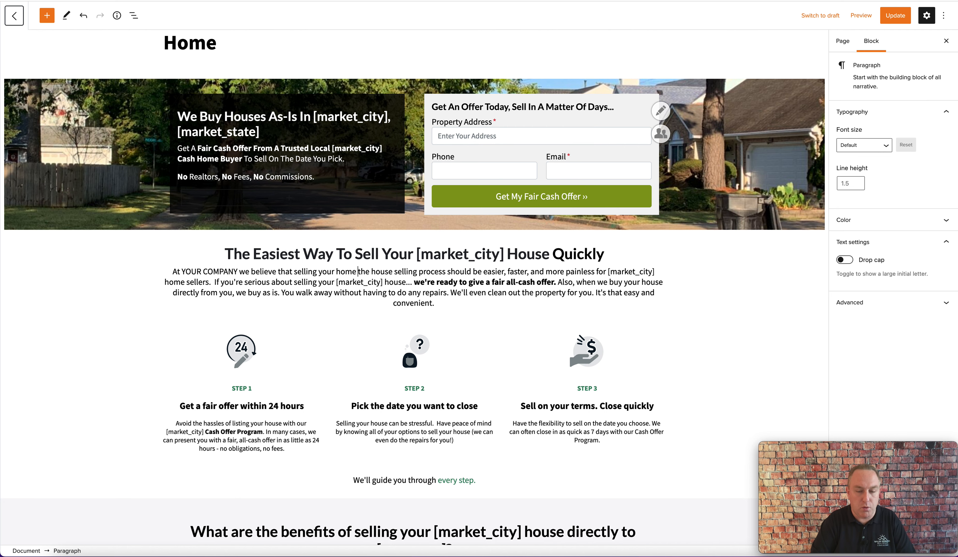
text(e eas)
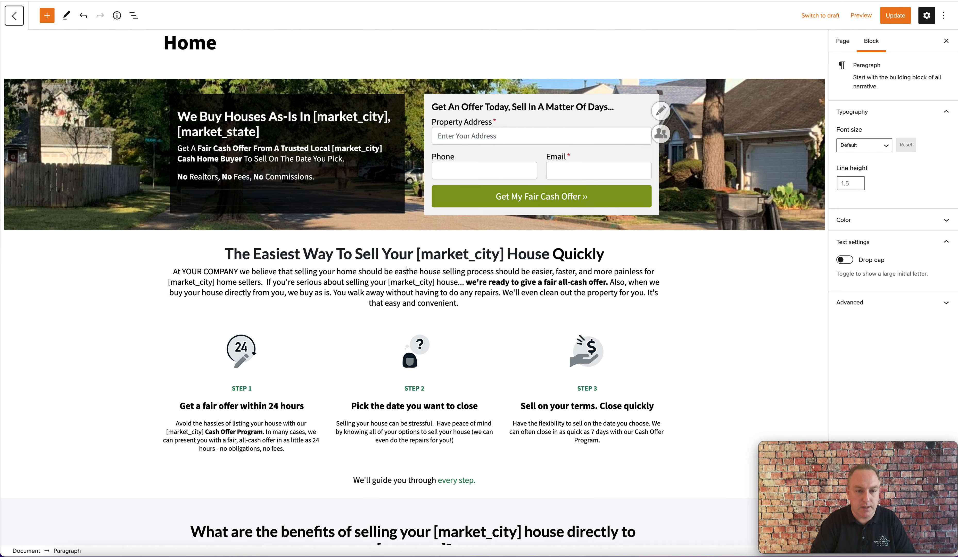
text(y and fast)
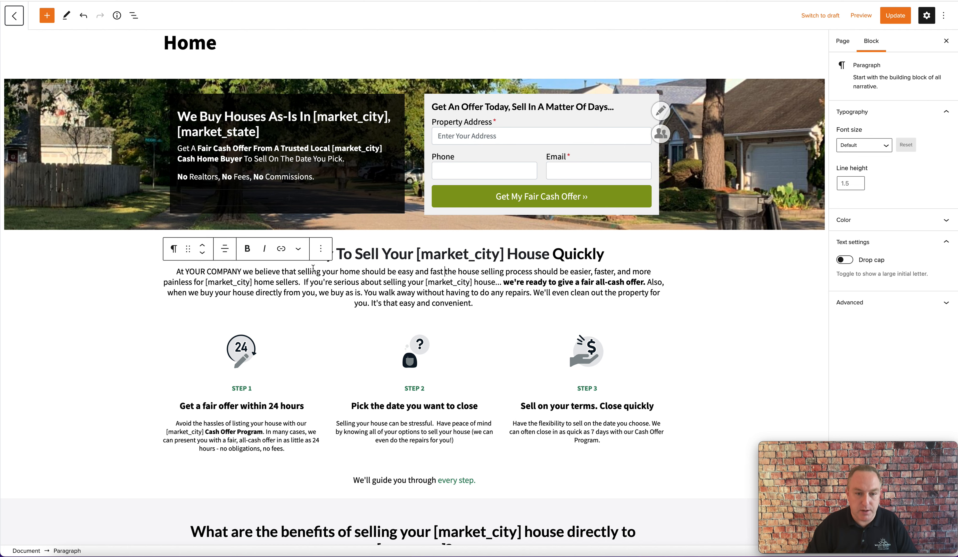
drag(446, 272, 300, 282)
key(BackSpace)
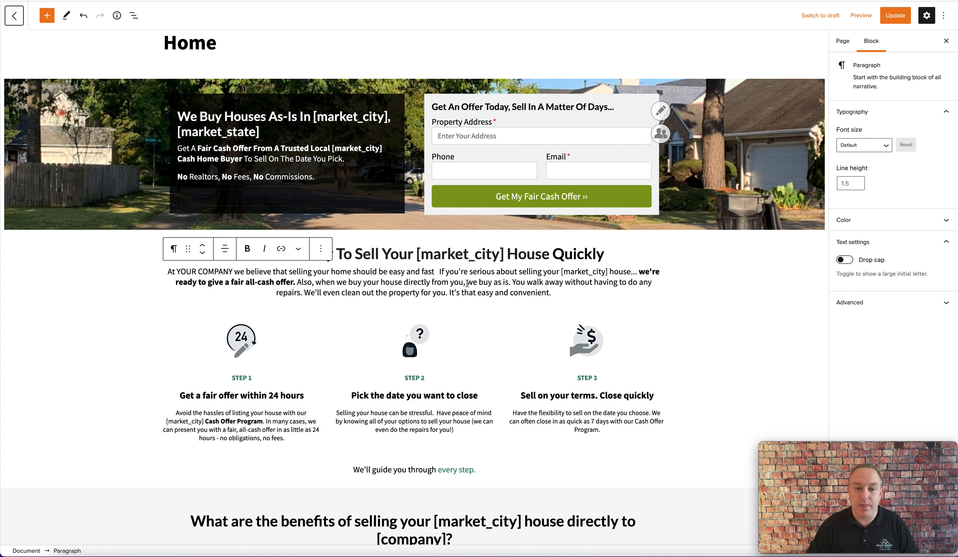
Step: Examine how the three-step section is nested as columns, column and paragraph blocks
scroll(380, 368, down, 5)
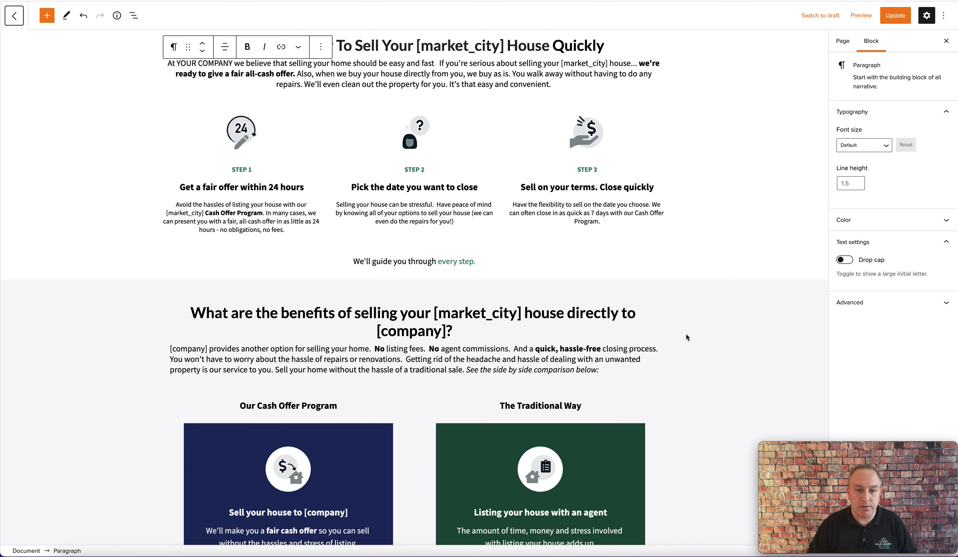
scroll(439, 245, up, 1)
click(468, 223)
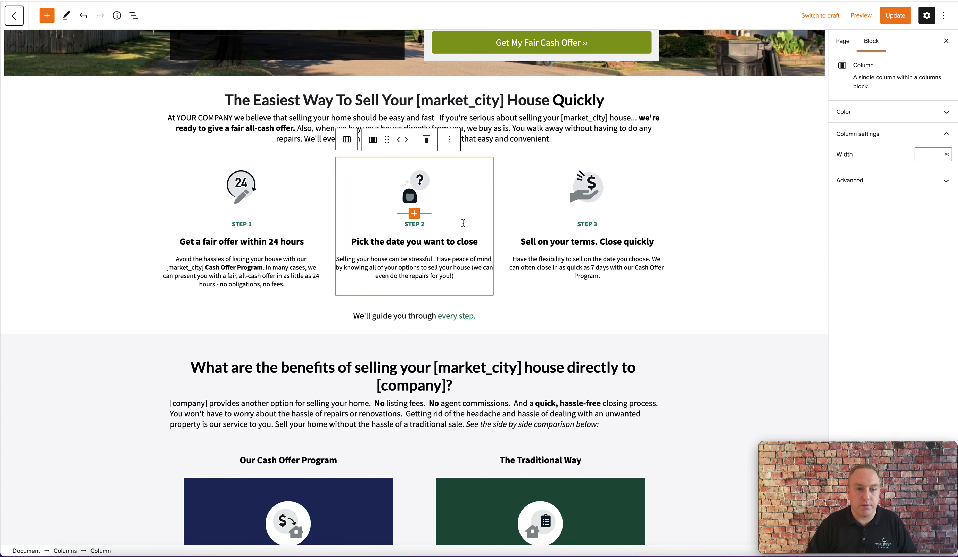
scroll(458, 270, down, 1)
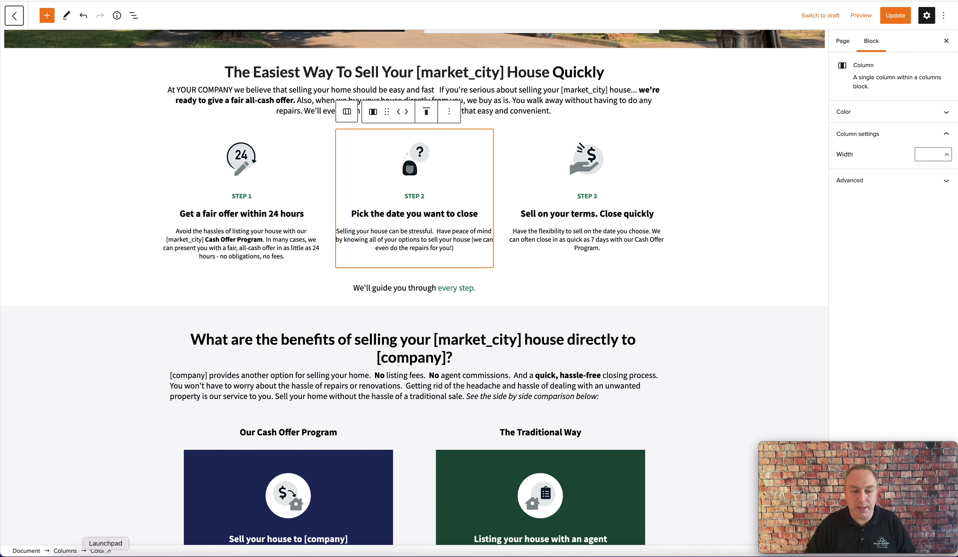
click(66, 551)
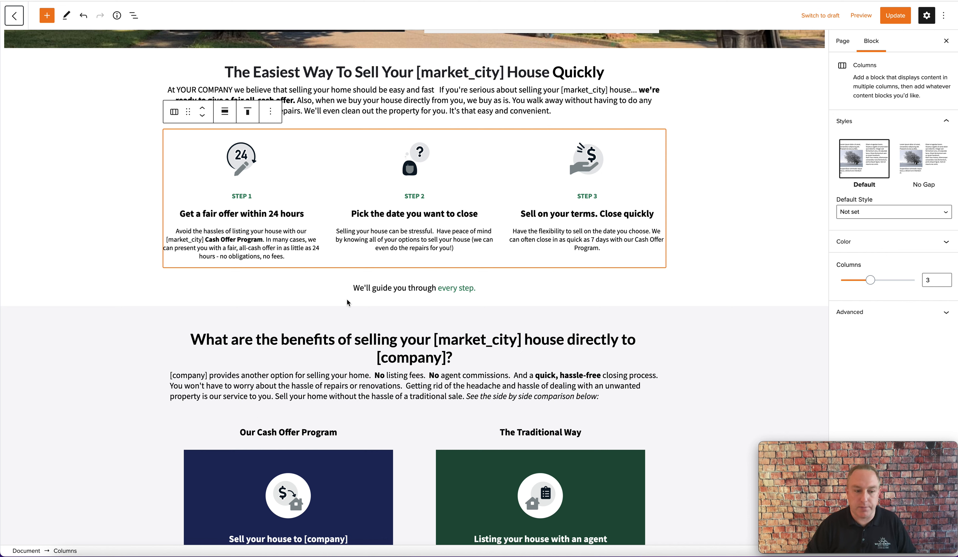
click(439, 236)
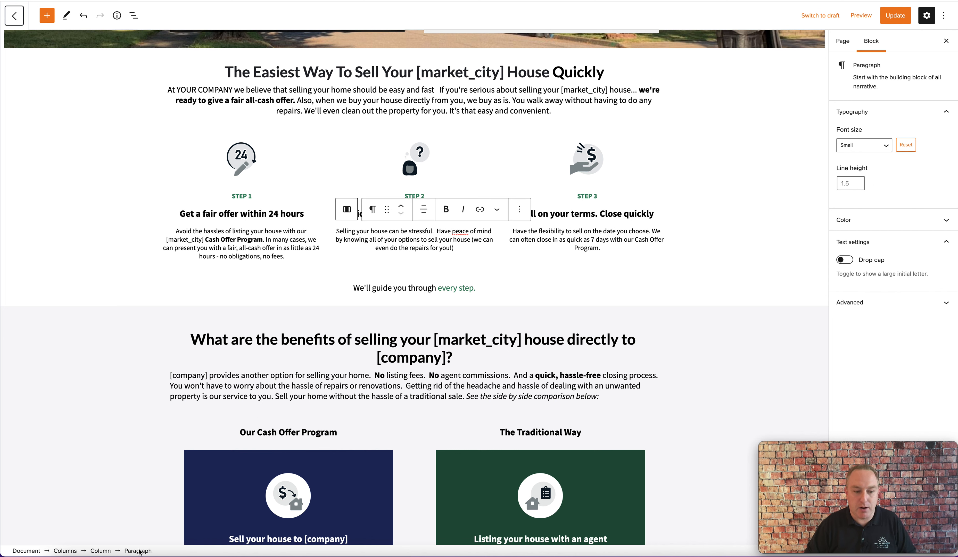
click(107, 552)
click(65, 550)
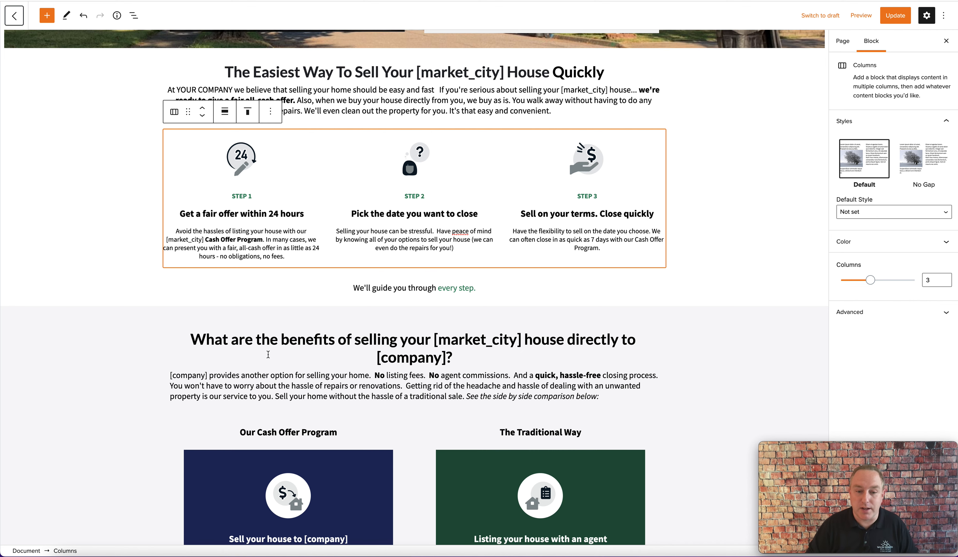
Step: Give the benefits section group a light green gradient background
scroll(492, 451, down, 2)
scroll(492, 451, down, 2)
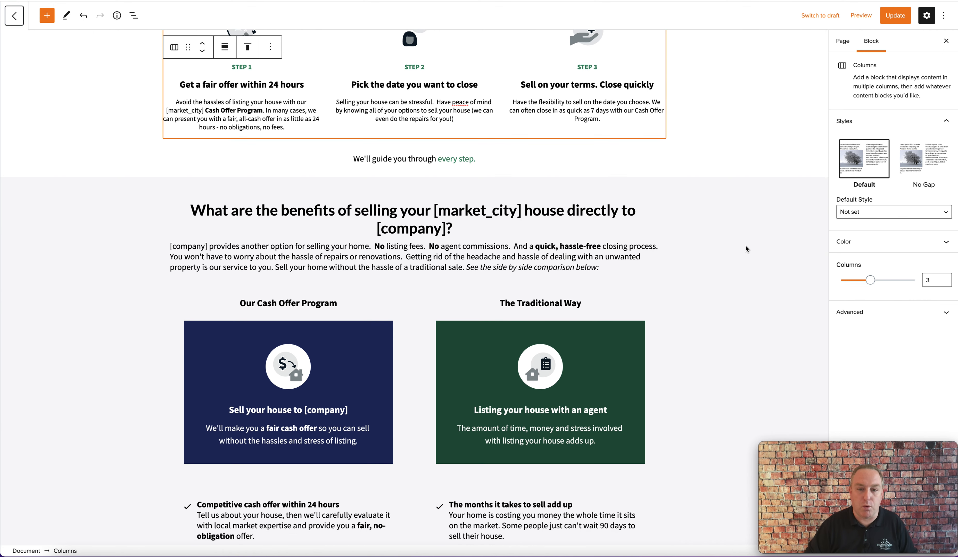
click(747, 248)
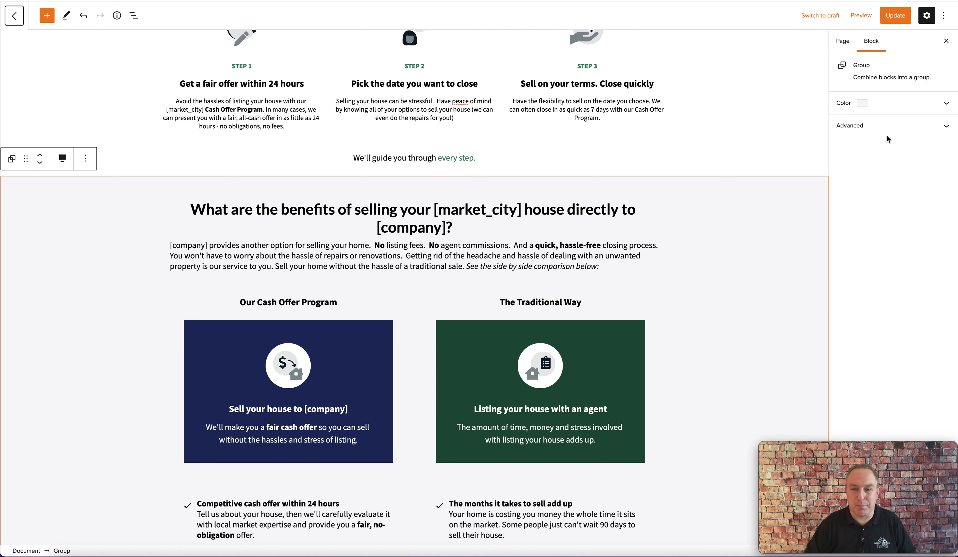
click(951, 101)
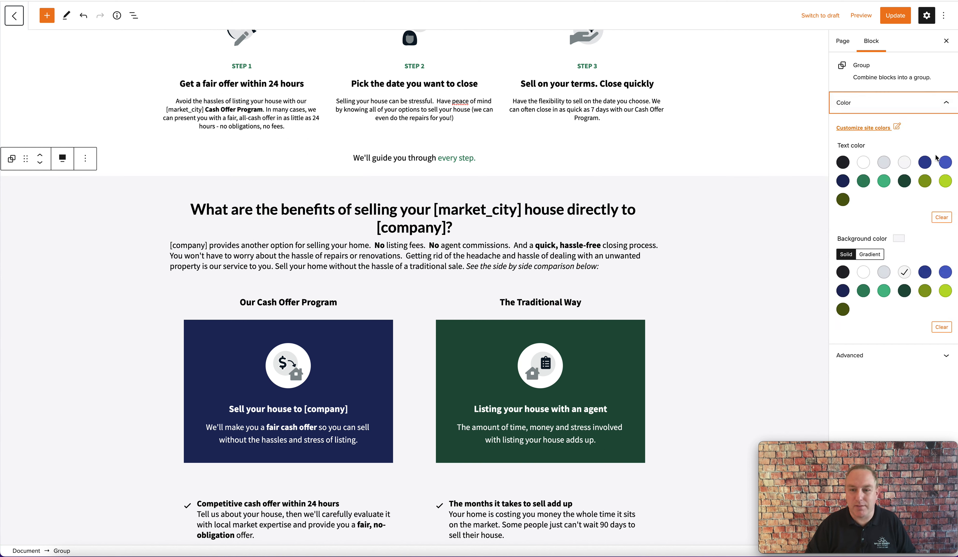
click(874, 255)
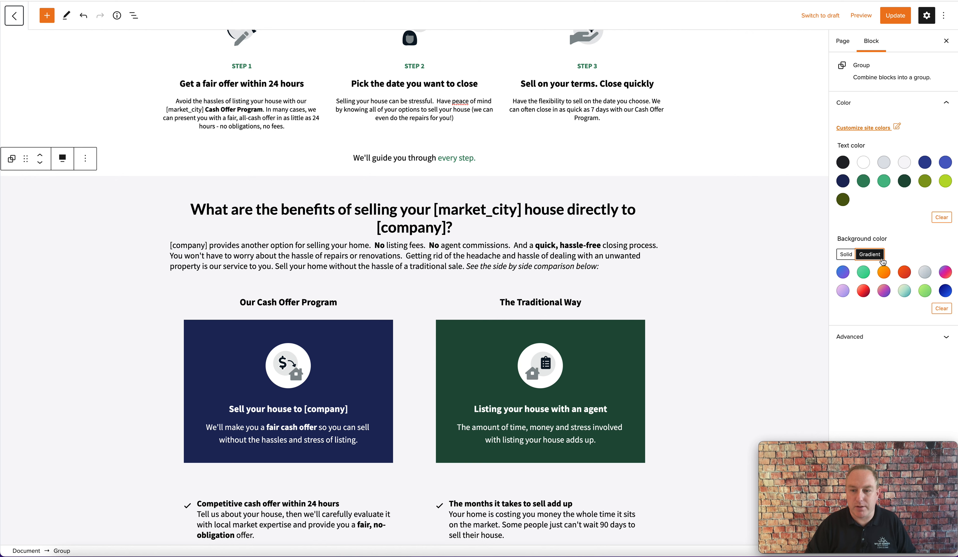
click(924, 291)
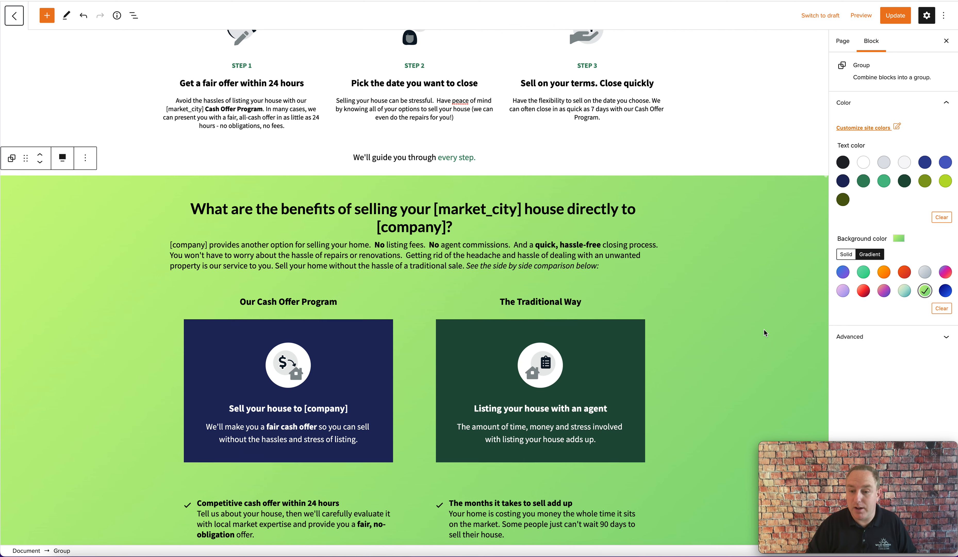
Step: Scroll through the benefits section to review it with the new background
scroll(764, 329, down, 3)
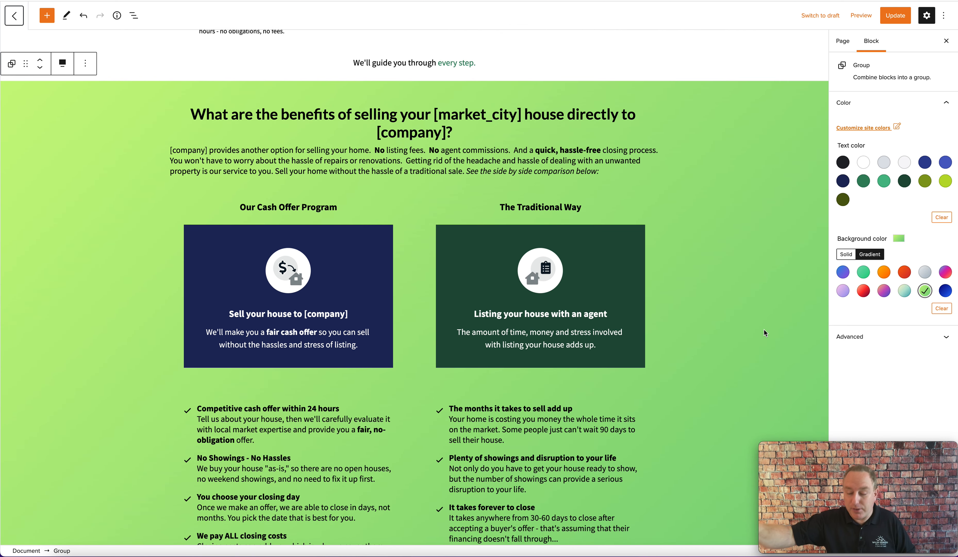
scroll(760, 331, down, 2)
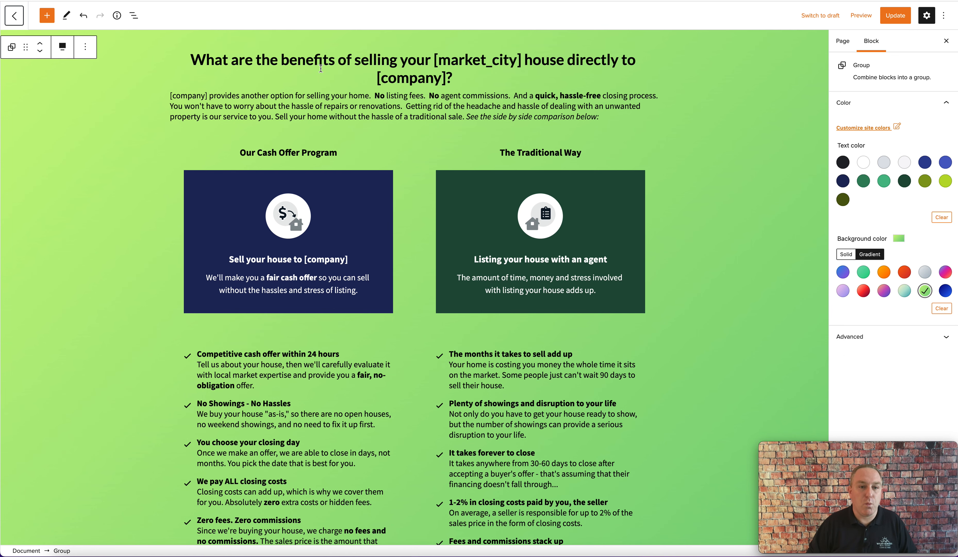
scroll(321, 69, up, 1)
click(324, 76)
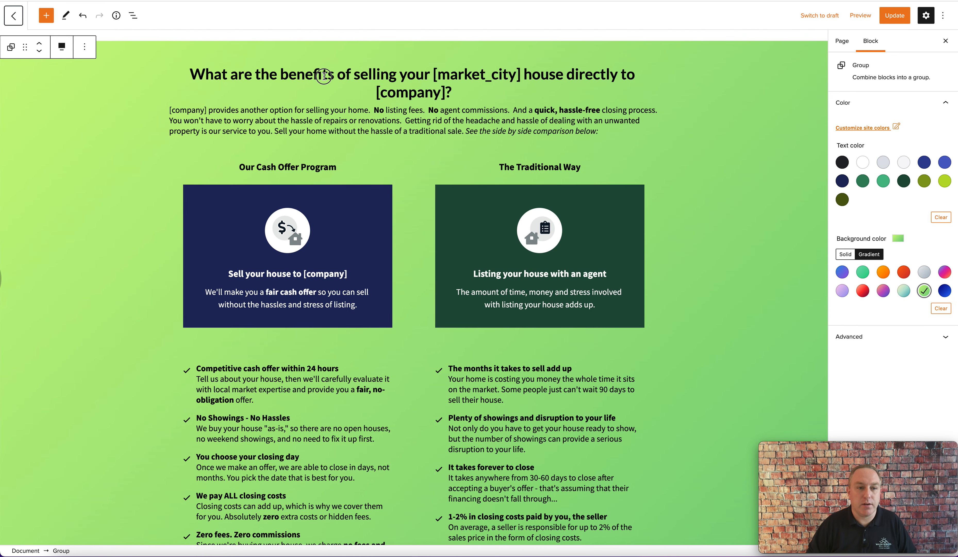